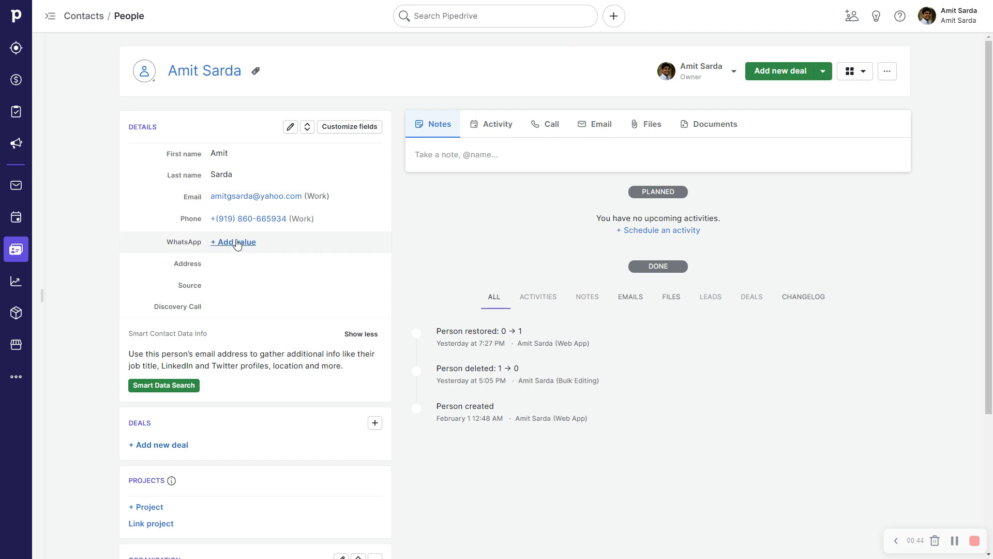
Enter a wa.me/ link with the contact's country code and phone number in WhatsApp, and save.
click(237, 242)
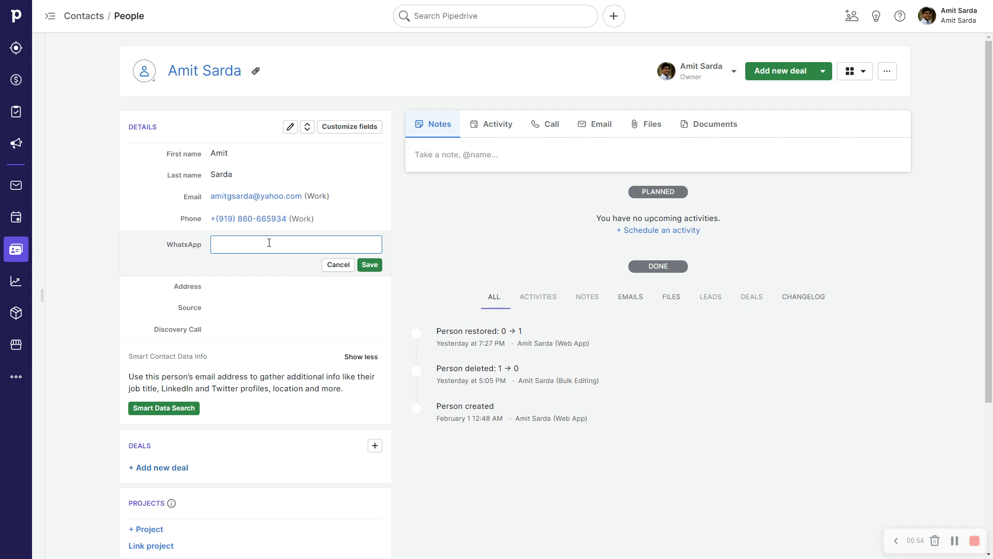
click(368, 265)
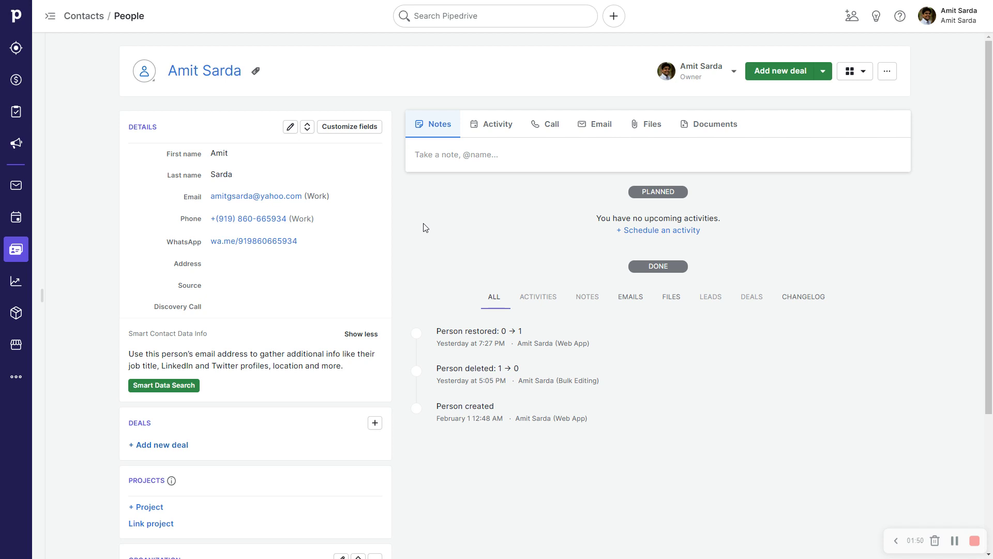
Switch from Pipedrive to the Make scenario editor window.
key(ctrl+Tab)
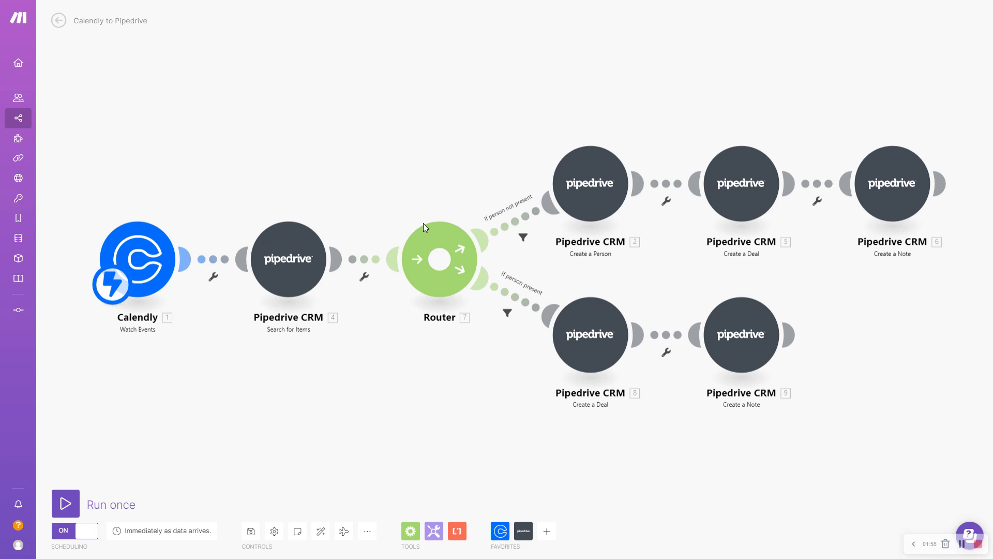
Insert a Phone number 'Parse a phone number' module on the no-person route.
right_click(532, 214)
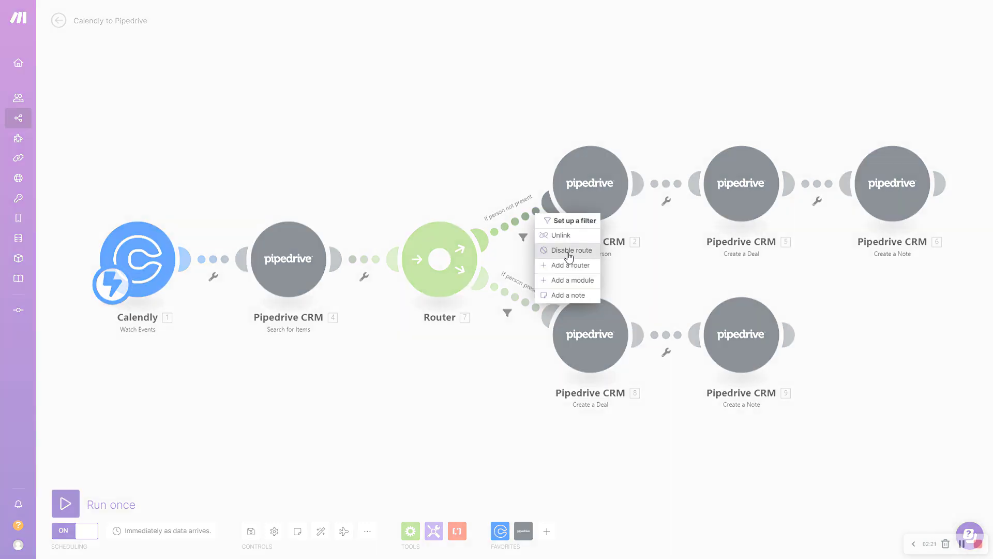
click(583, 284)
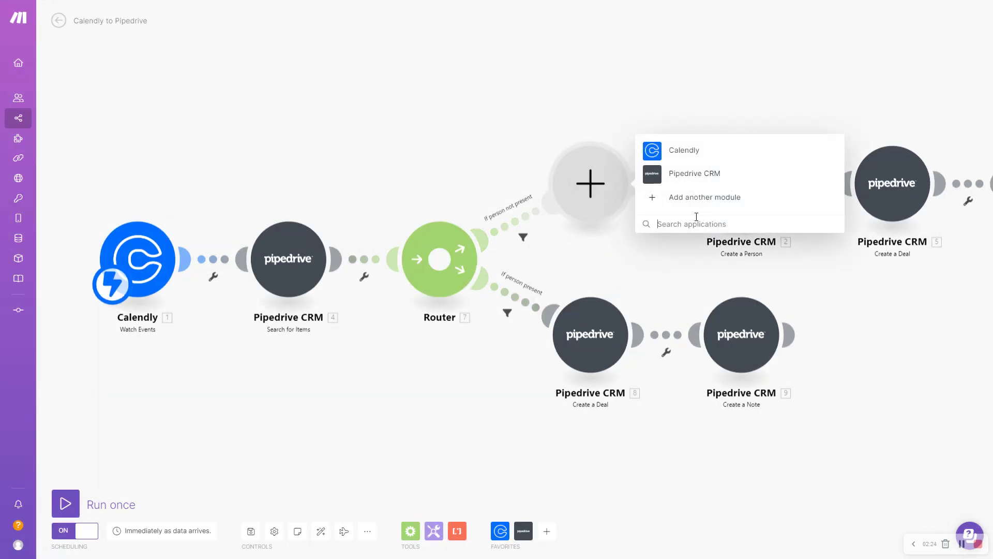
click(694, 224)
text(phone)
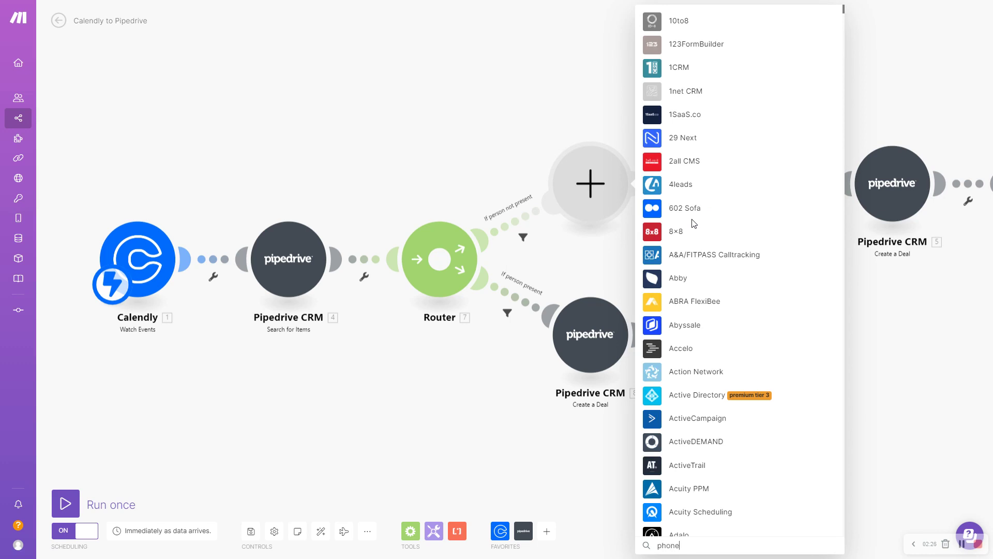
text( number)
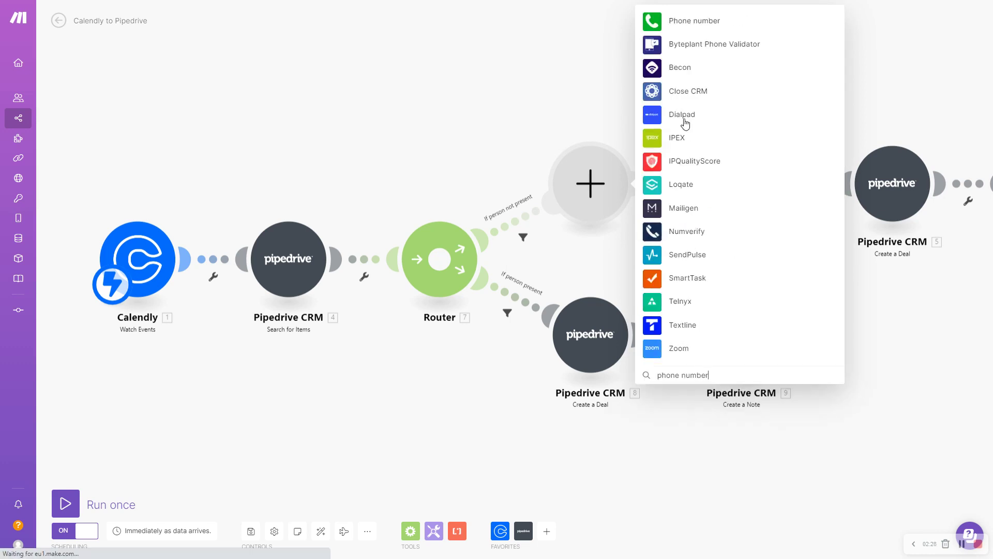
click(695, 23)
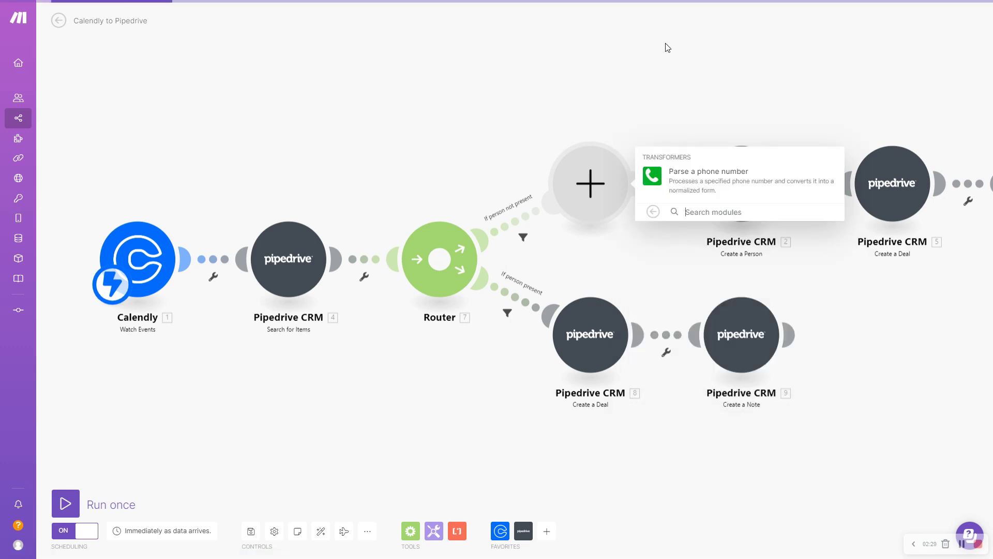
click(717, 179)
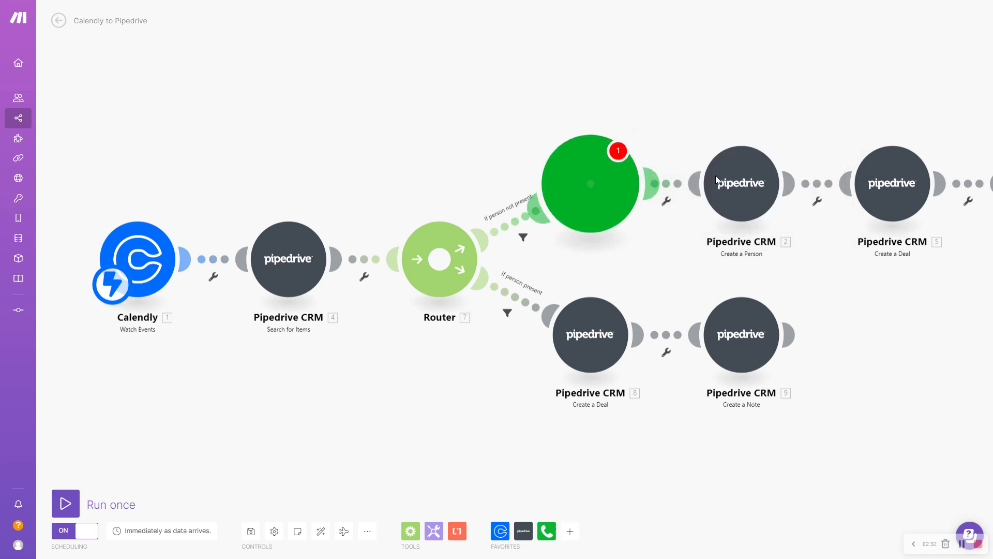
Map the Calendly Text Reminder Number into the parser with United States as default country.
click(689, 168)
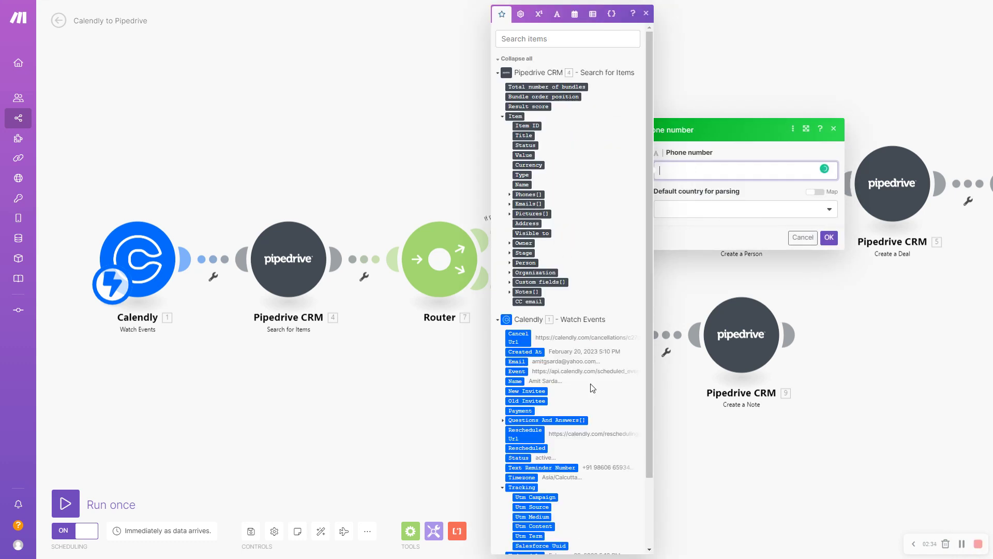
scroll(592, 388, down, 2)
click(562, 387)
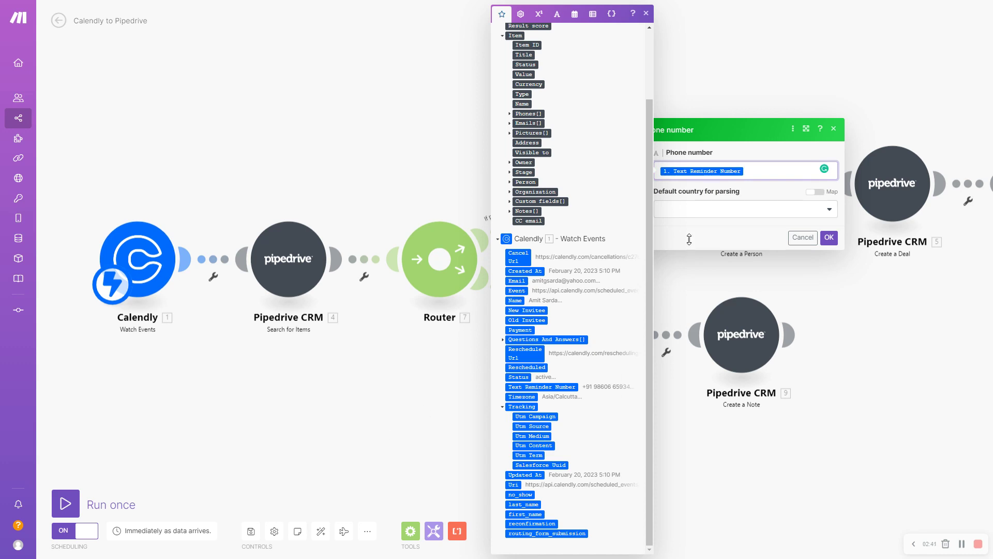
click(701, 211)
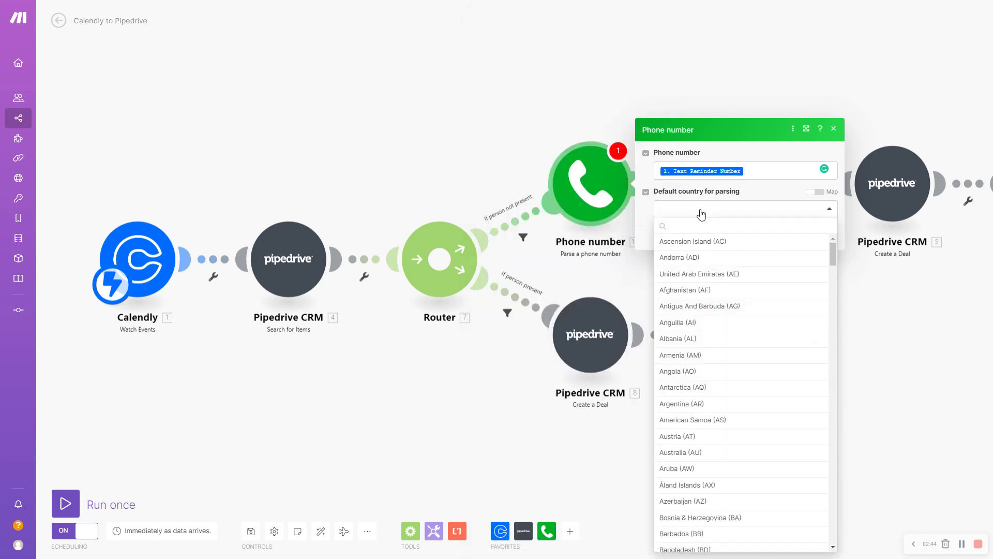
text(nnited)
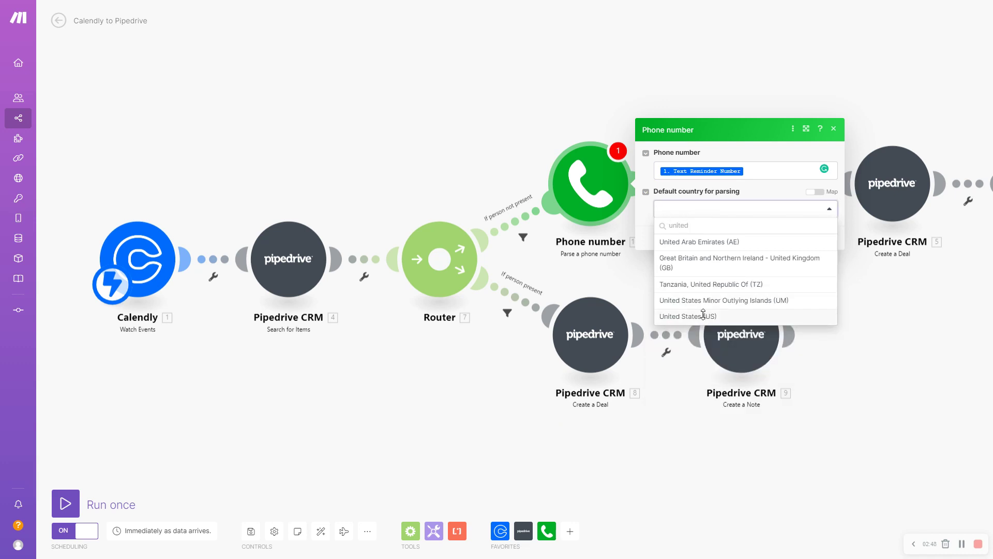
click(706, 316)
click(829, 238)
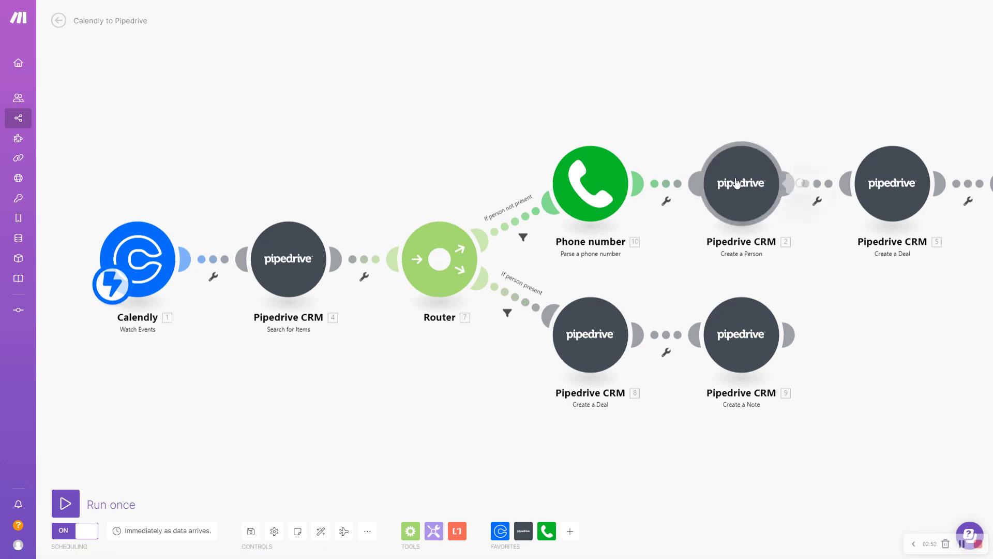
Set Create a Person's WhatsApp field to wa.me/ plus 10. Country calling code and 10. Number.
click(737, 183)
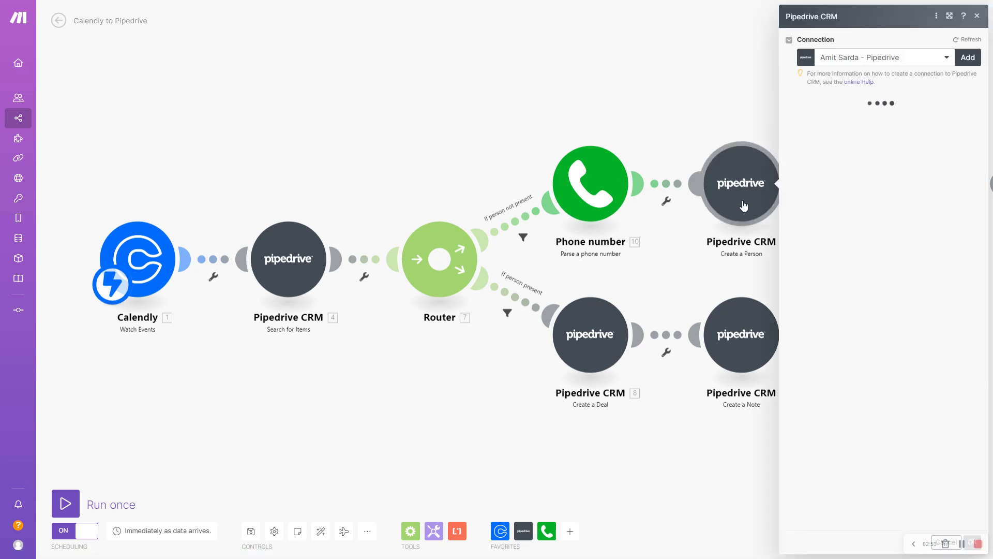
scroll(848, 357, down, 5)
scroll(850, 382, down, 3)
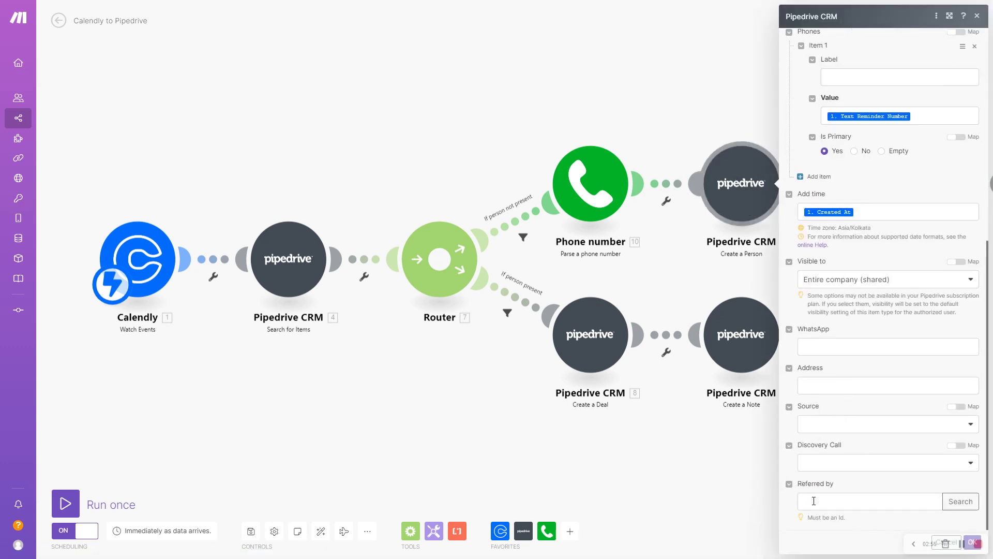
click(839, 347)
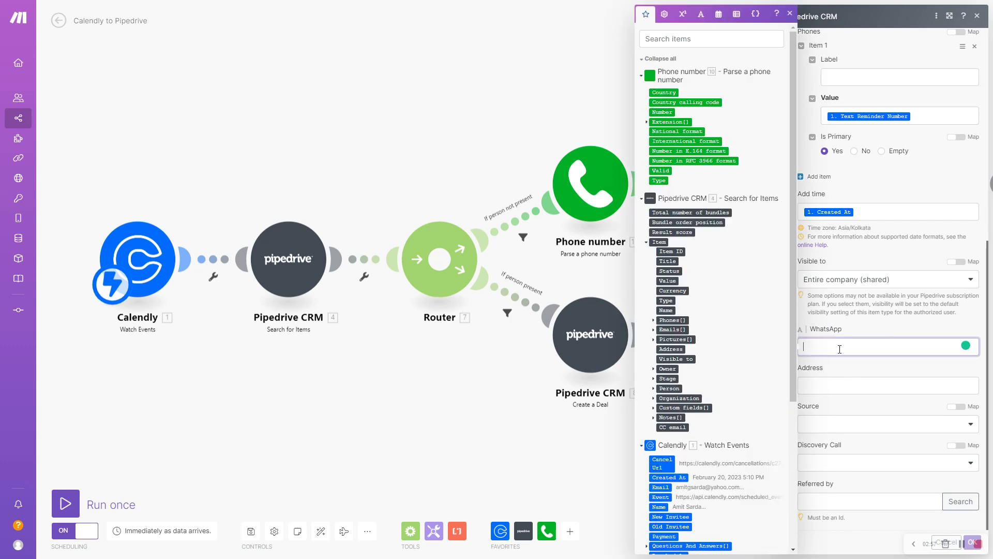
text(wa.me/)
click(669, 101)
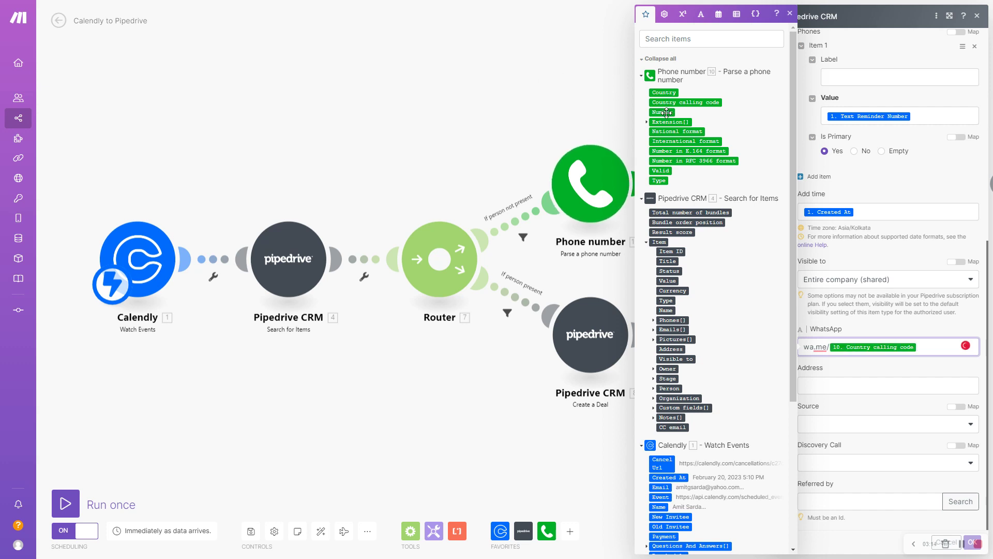
click(666, 112)
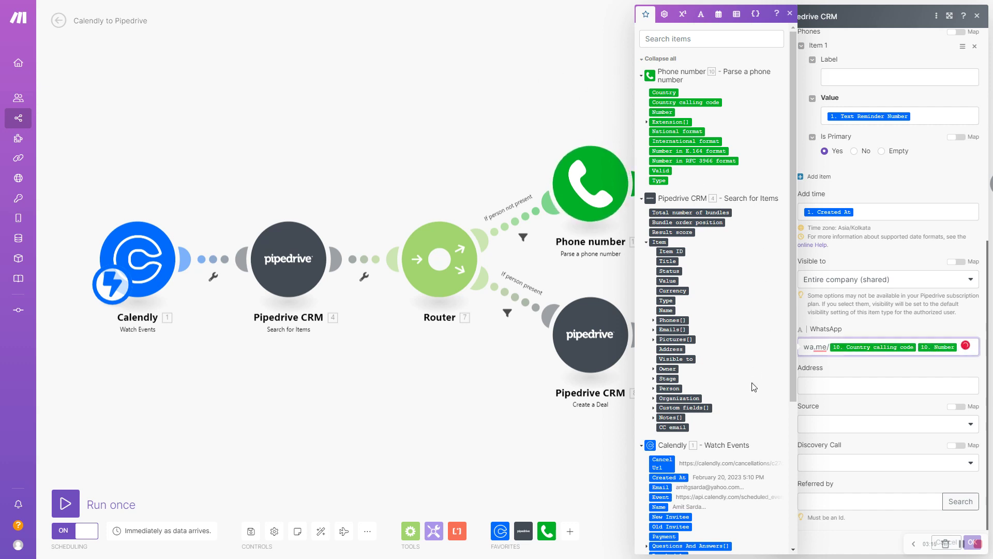
scroll(754, 387, down, 5)
click(903, 331)
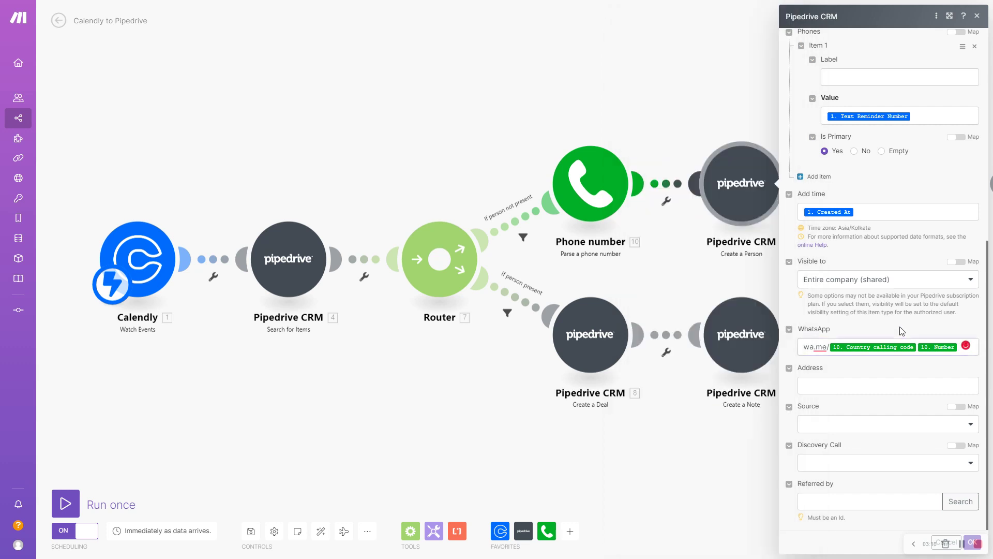
Confirm and re-check the Create a Person settings, then auto-align the scenario's modules.
click(671, 115)
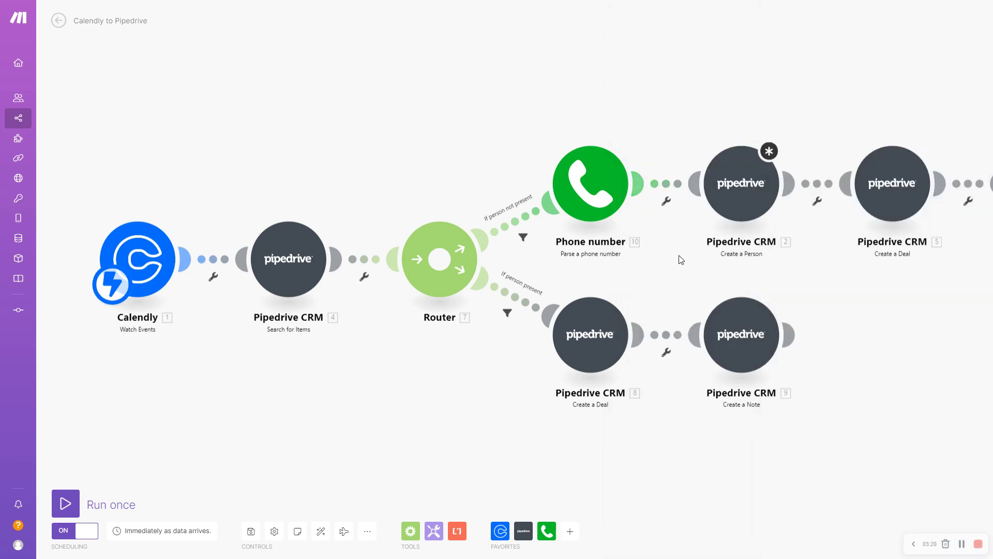
drag(682, 260, 483, 229)
click(533, 192)
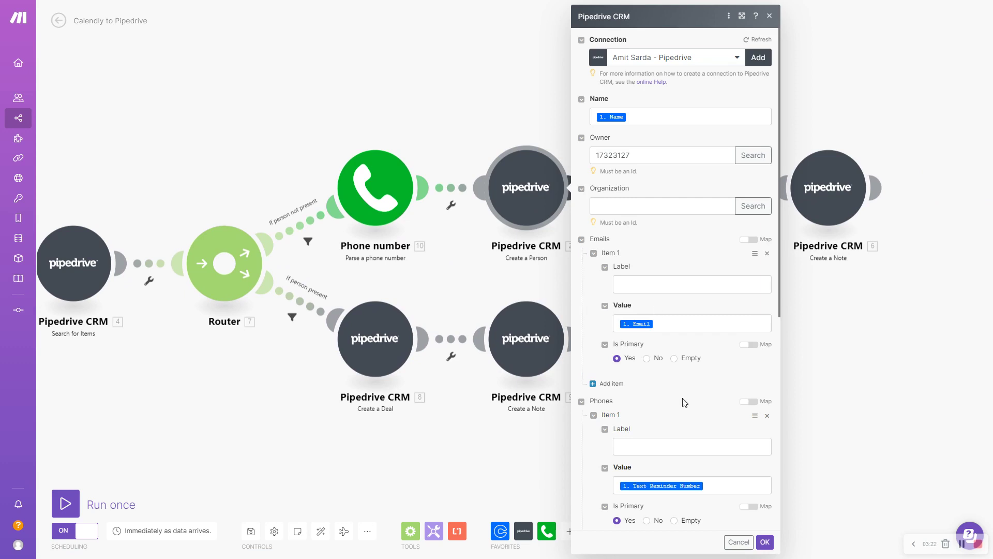
scroll(684, 402, down, 5)
click(764, 542)
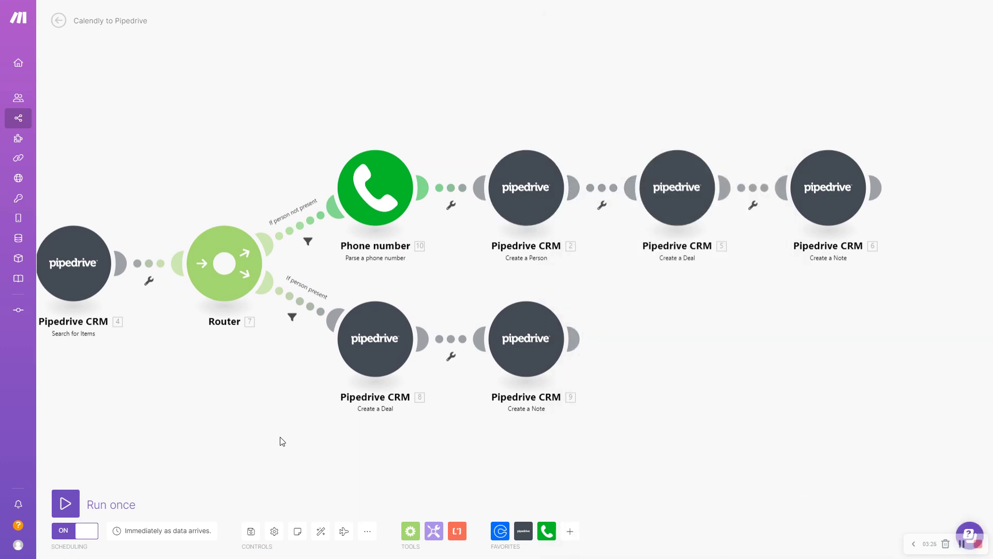
click(321, 531)
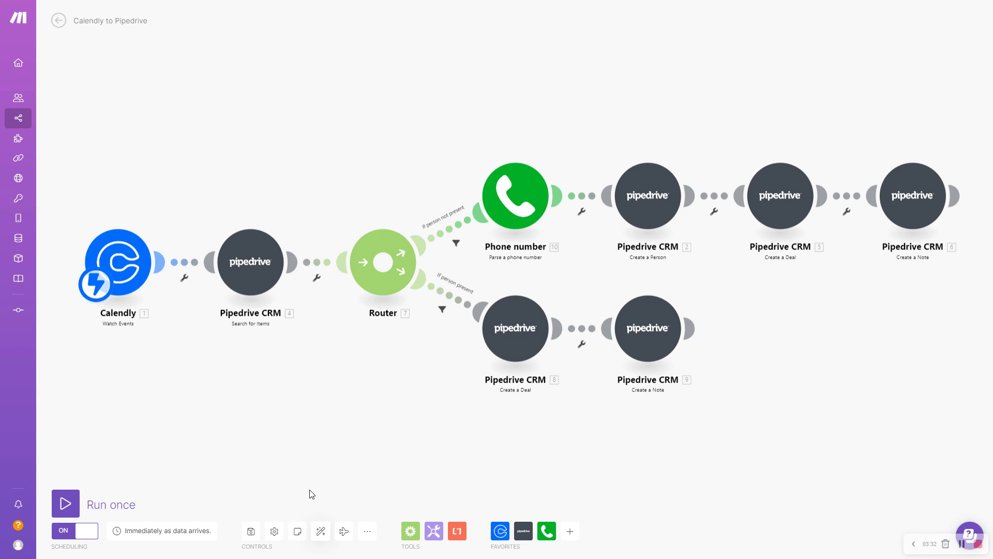
Save the Calendly to Pipedrive scenario from the Controls bar.
click(251, 531)
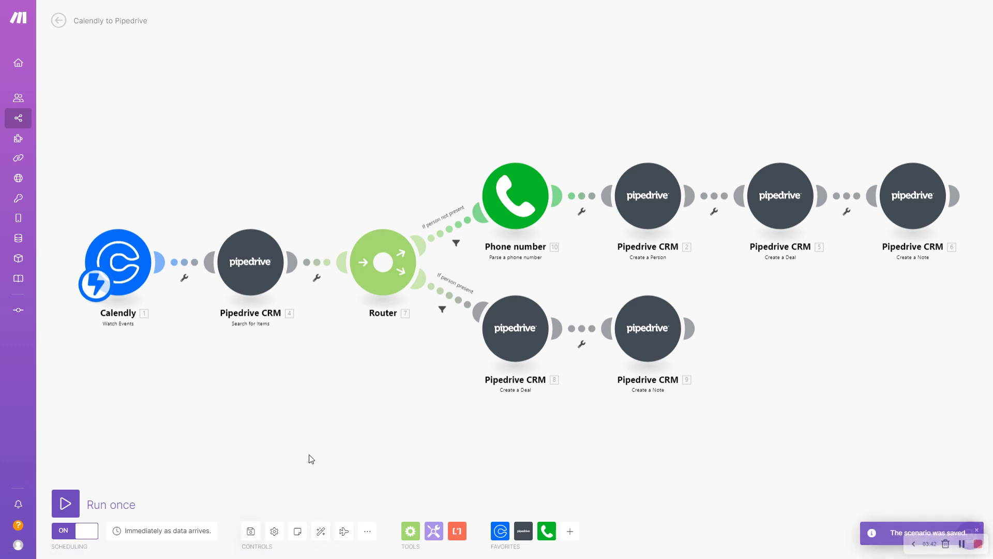